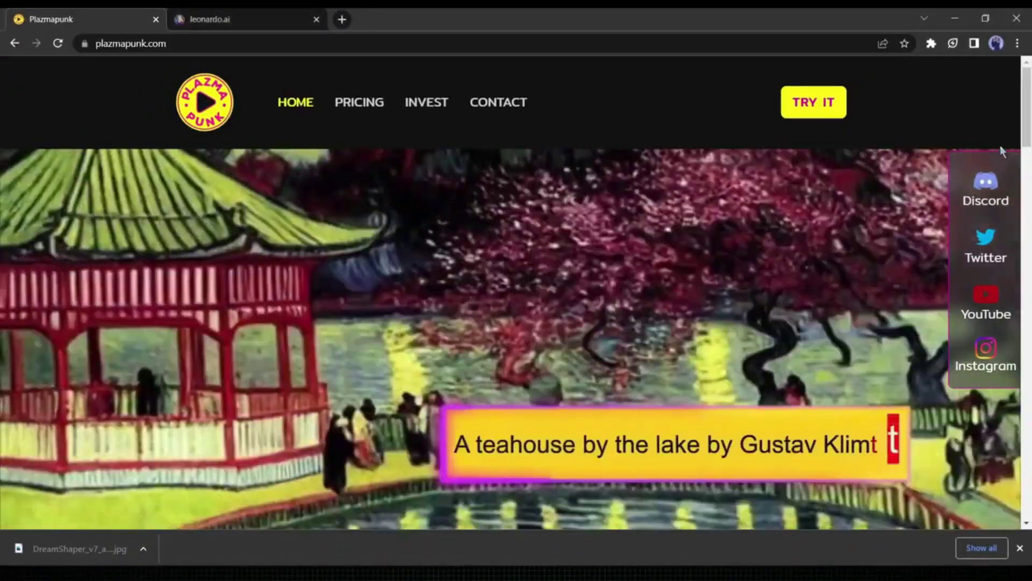
Launch the AI video generator from the PlazmaPunk home page with TRY IT.
scroll(595, 375, down, 7)
scroll(1007, 376, down, 20)
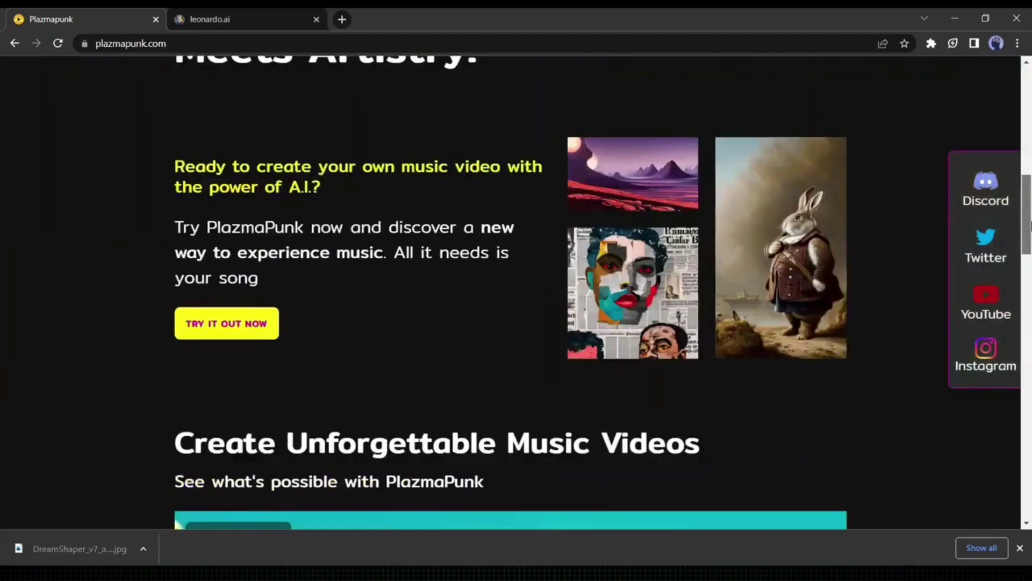
scroll(1008, 446, up, 10)
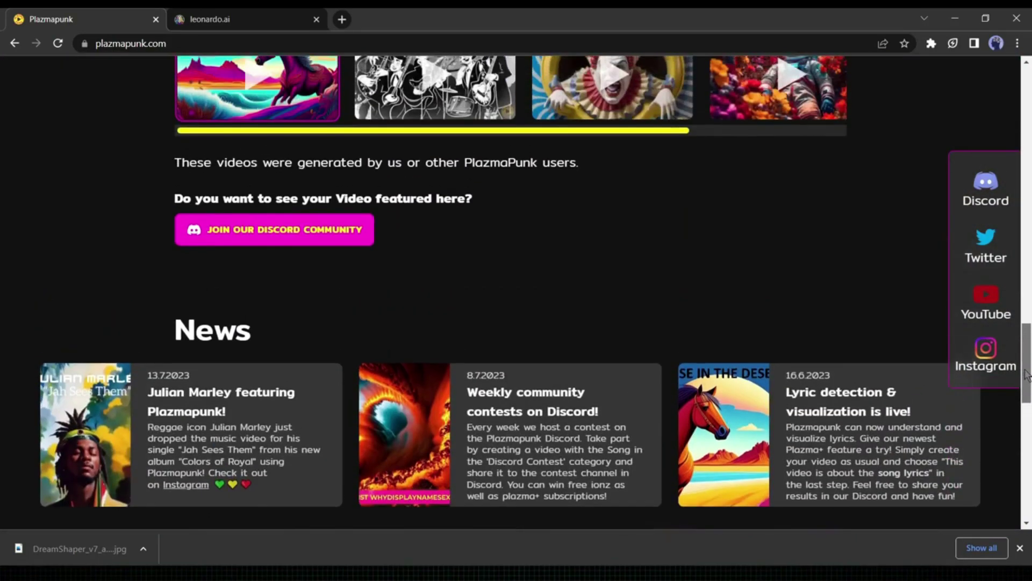
drag(1027, 373, 1000, 97)
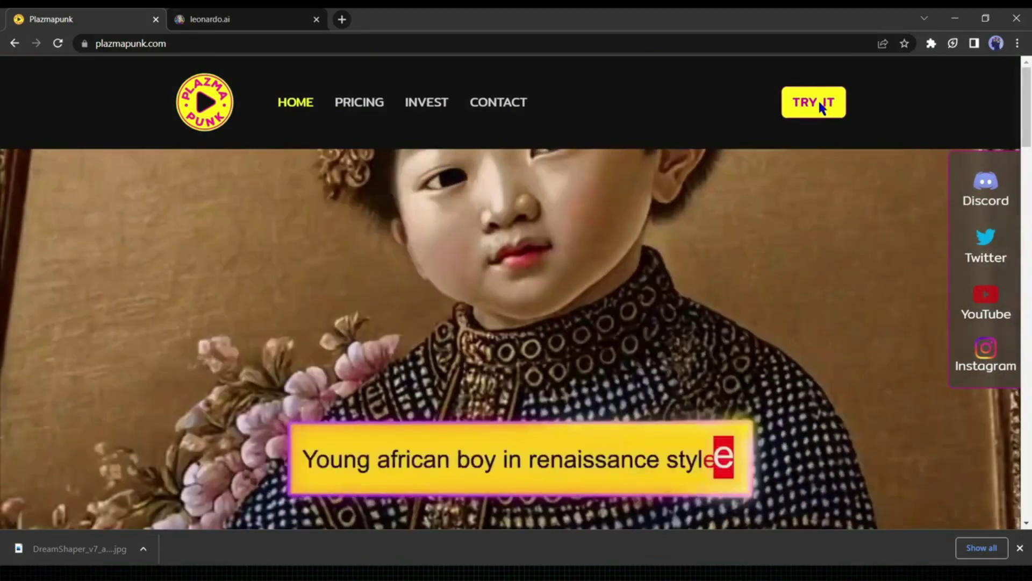
click(818, 103)
Sign in to PlazmaPunk with a Google account.
click(982, 107)
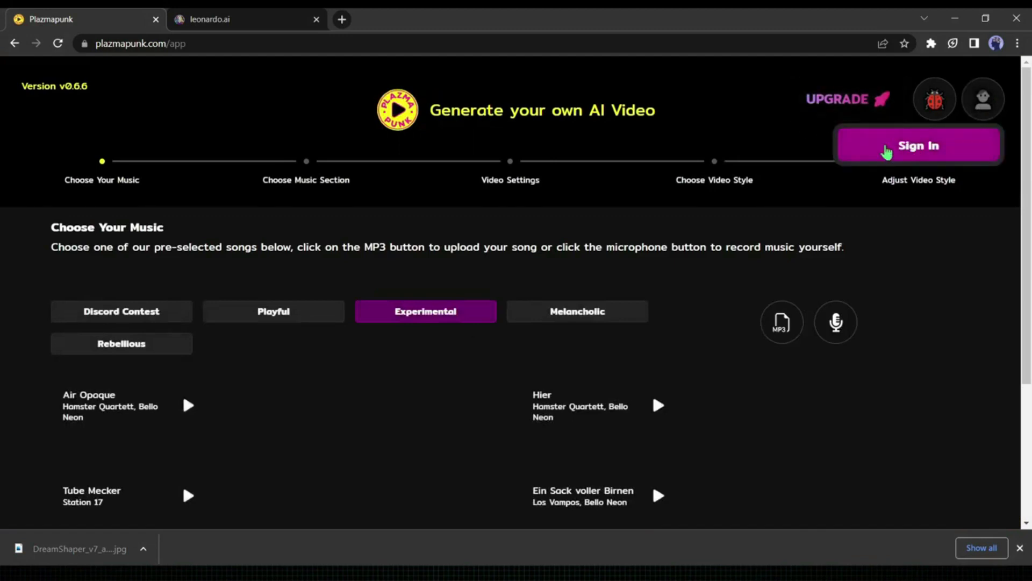
click(934, 149)
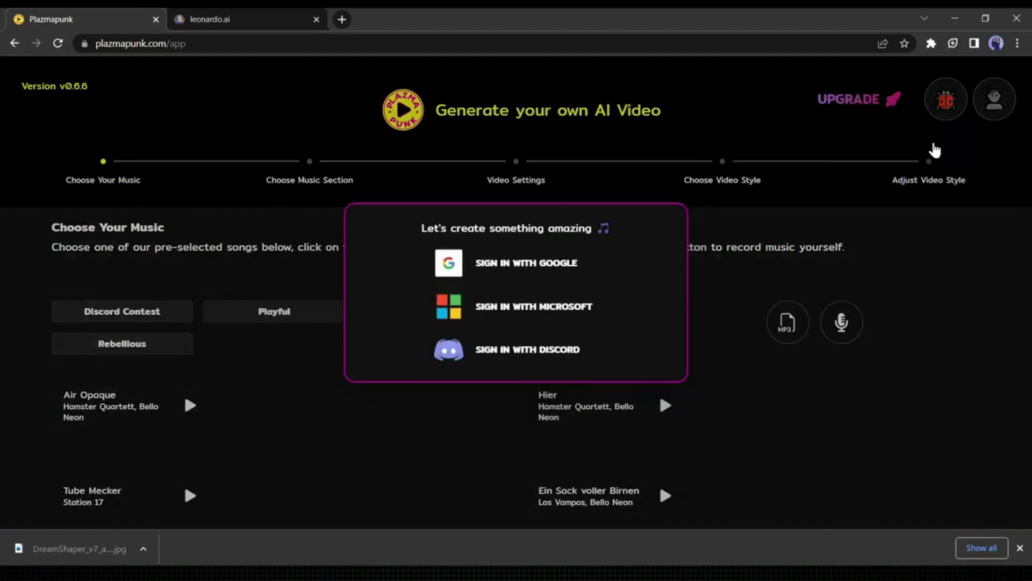
click(566, 272)
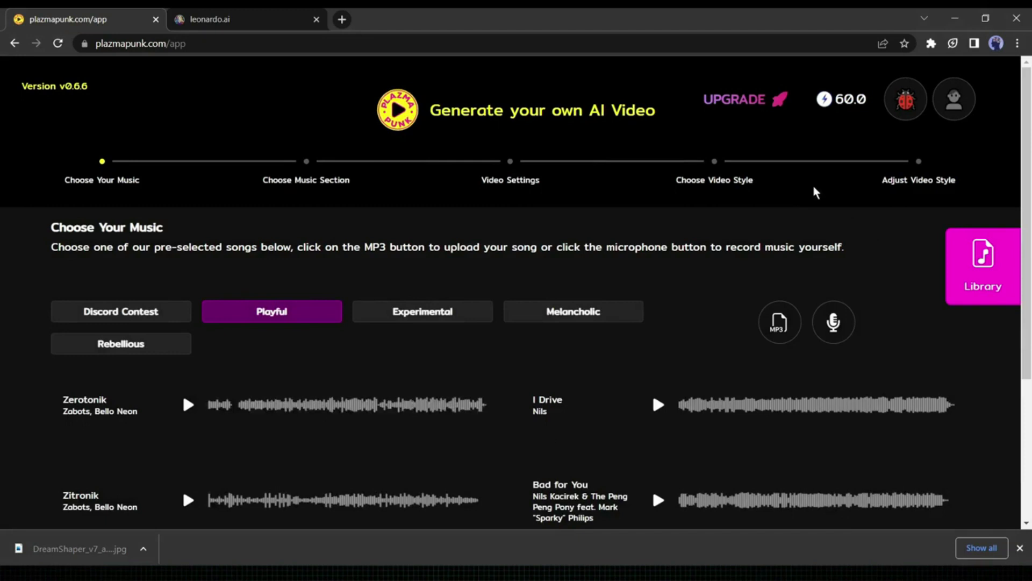
Preview the Playful category's Zerotonik and I Drive songs.
scroll(1030, 189, down, 1)
scroll(1029, 189, down, 1)
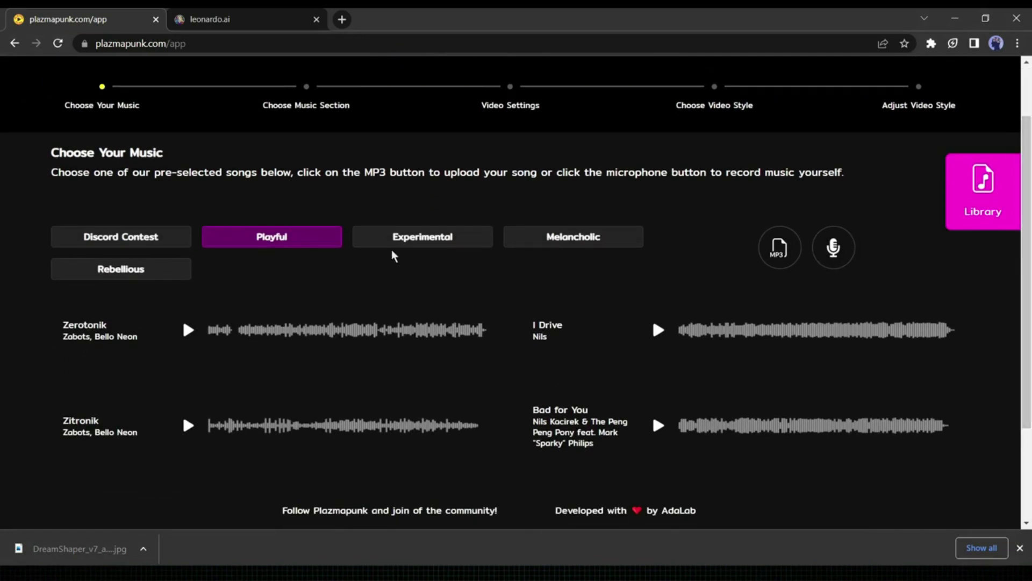
click(311, 251)
click(188, 330)
click(192, 336)
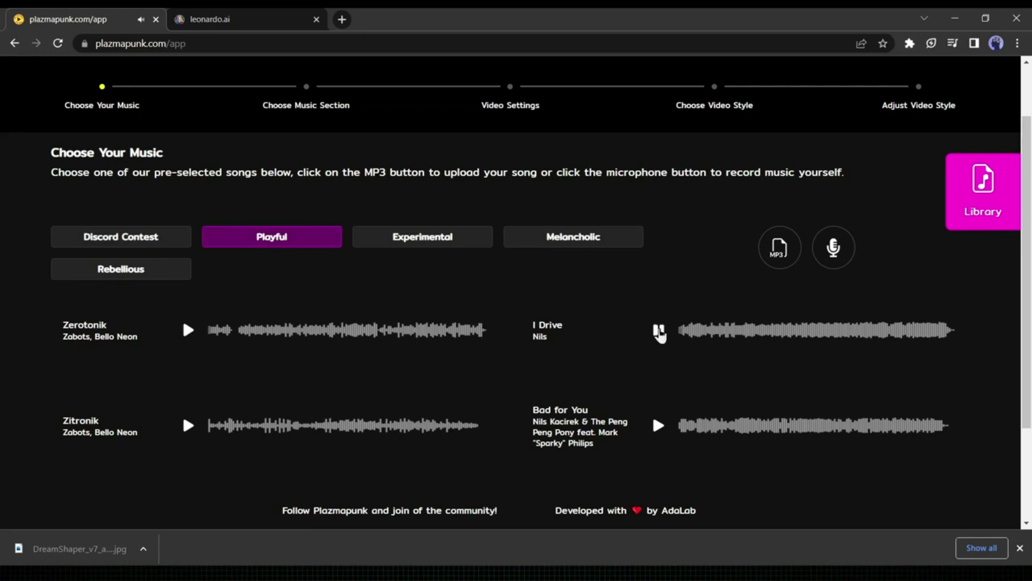
click(659, 330)
Browse the Discord Contest, Experimental and Melancholic categories, ending on Rebellious songs.
click(161, 241)
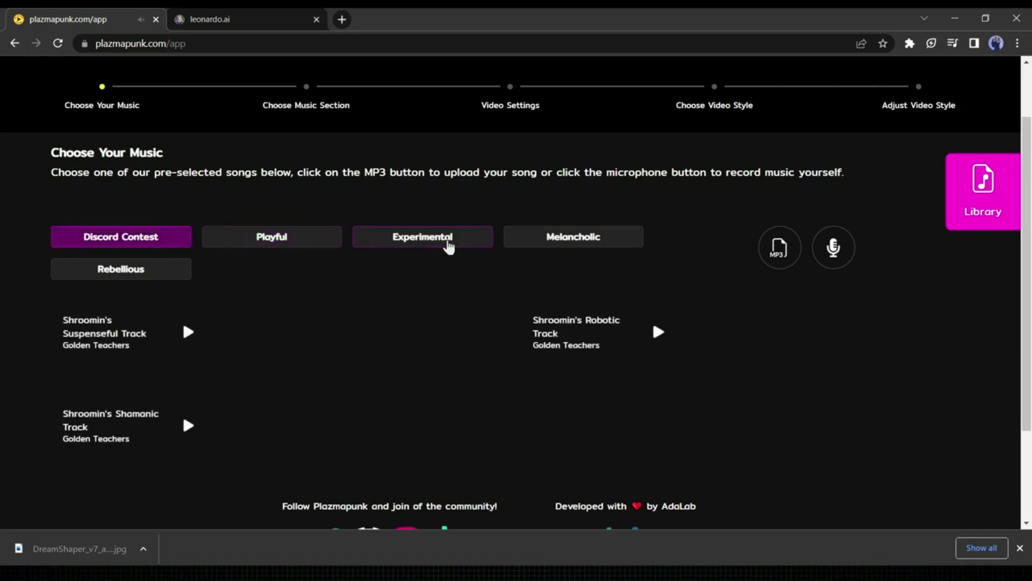
click(451, 243)
click(580, 248)
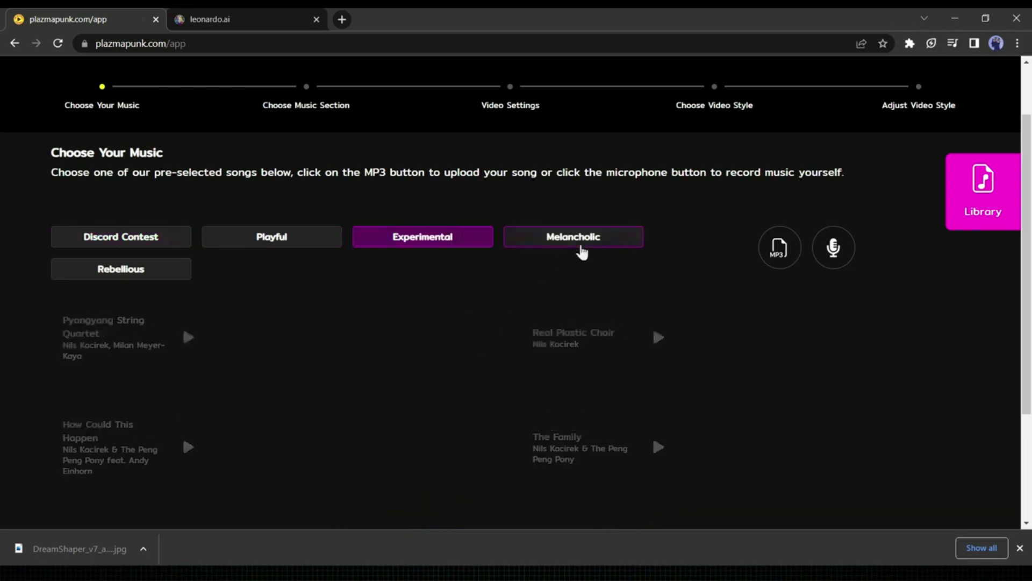
click(167, 279)
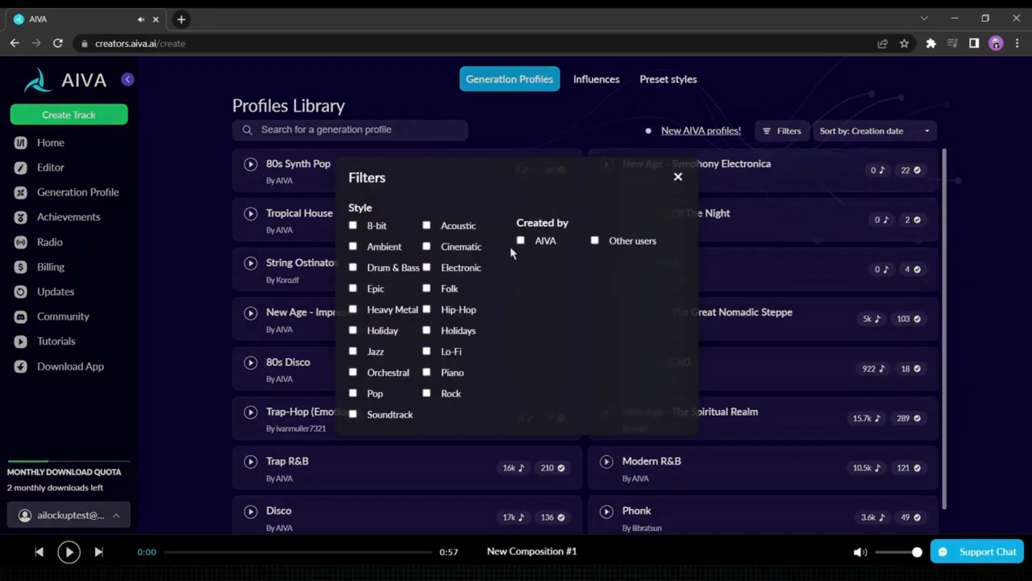
Filter AIVA profiles to Pop, preview Acoustic Pop, and create a track from it.
click(354, 396)
click(250, 384)
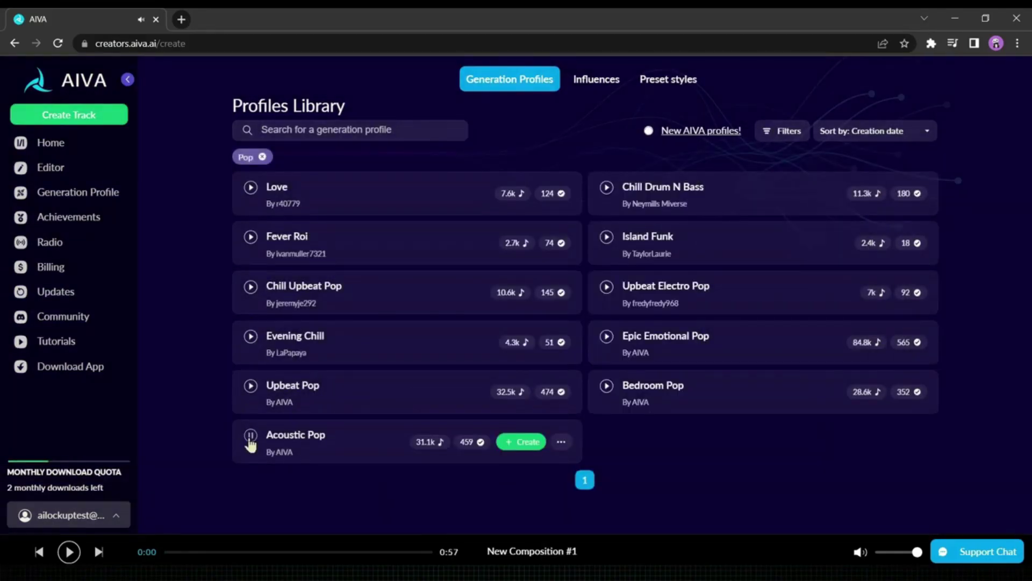
click(521, 392)
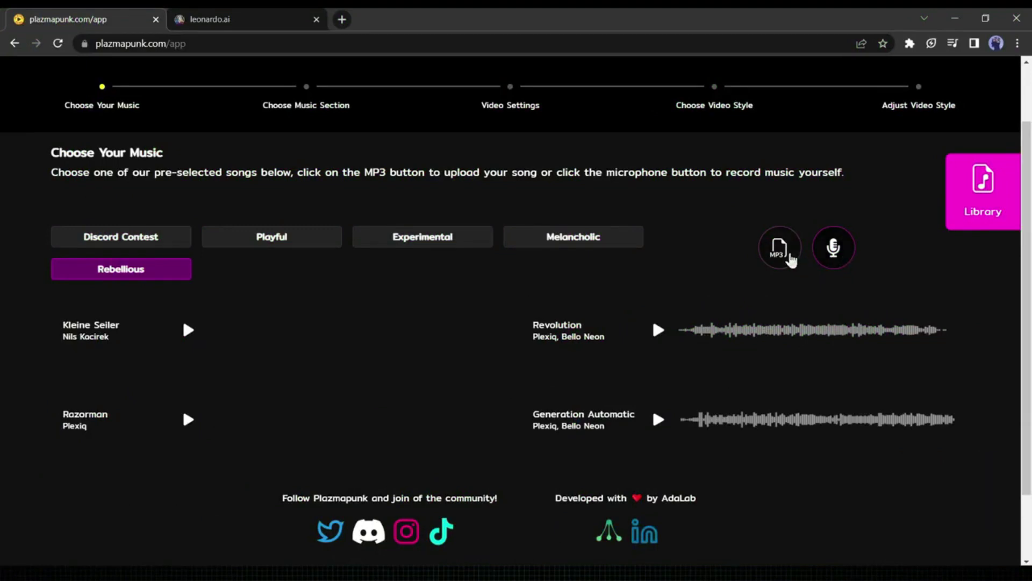
Upload My Way.mp3 as the video's song.
click(789, 258)
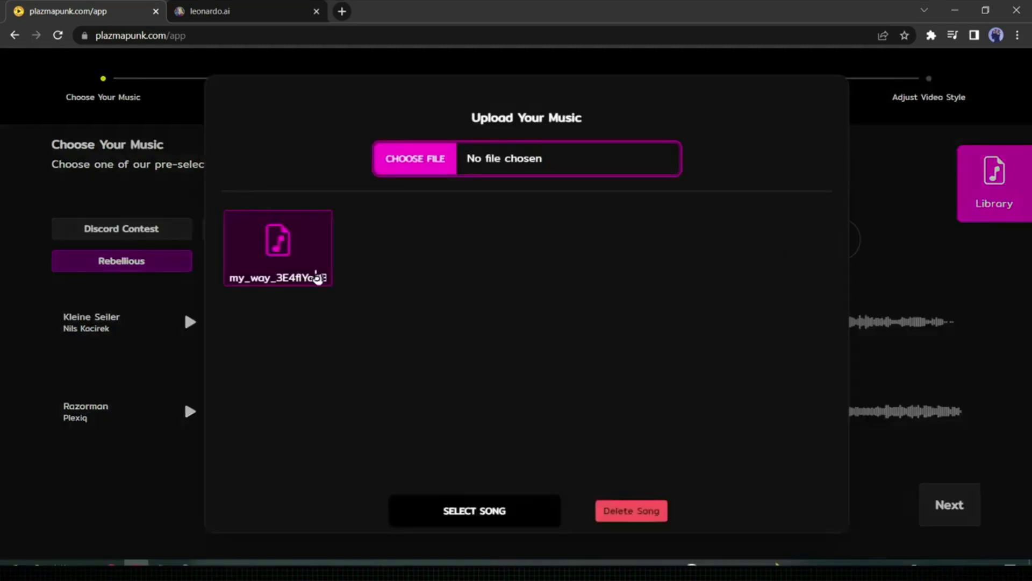
click(426, 169)
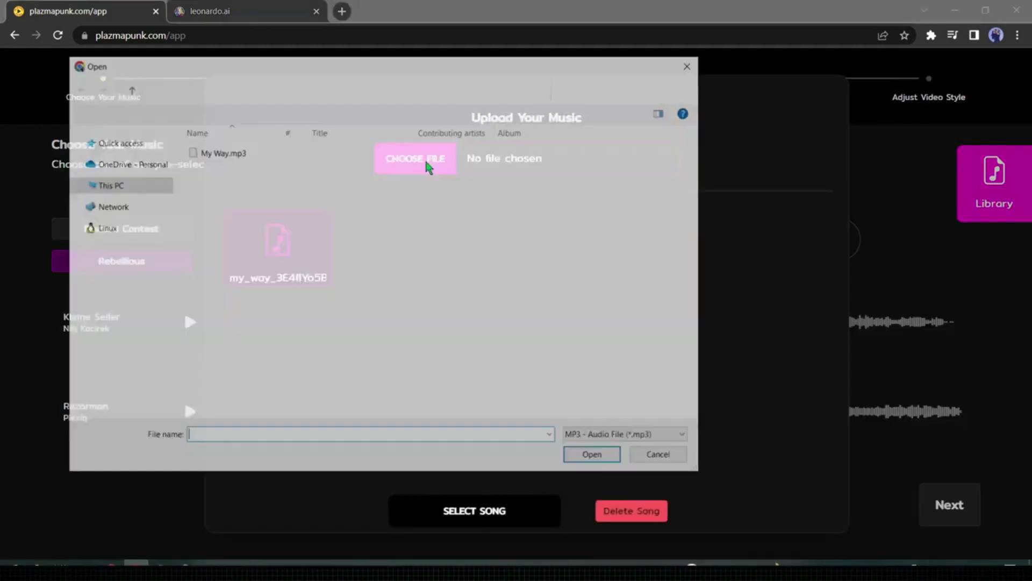
double_click(246, 155)
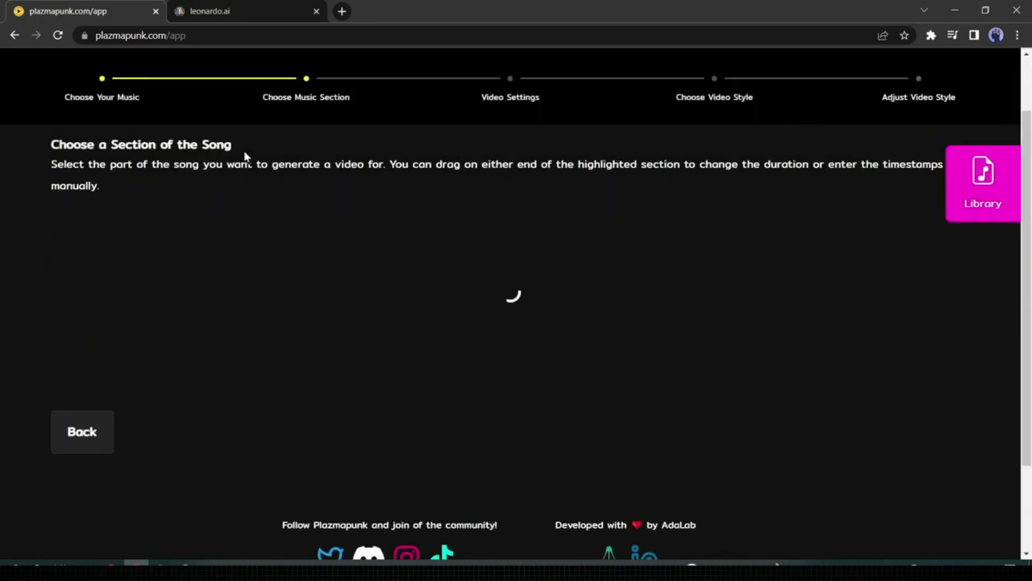
Set the song section to 0:00–1:00 and continue to video settings.
mouse_move(135, 262)
mouse_down()
mouse_move(185, 262)
mouse_move(135, 263)
mouse_up()
click(57, 271)
click(58, 273)
drag(133, 271, 143, 272)
drag(347, 269, 407, 279)
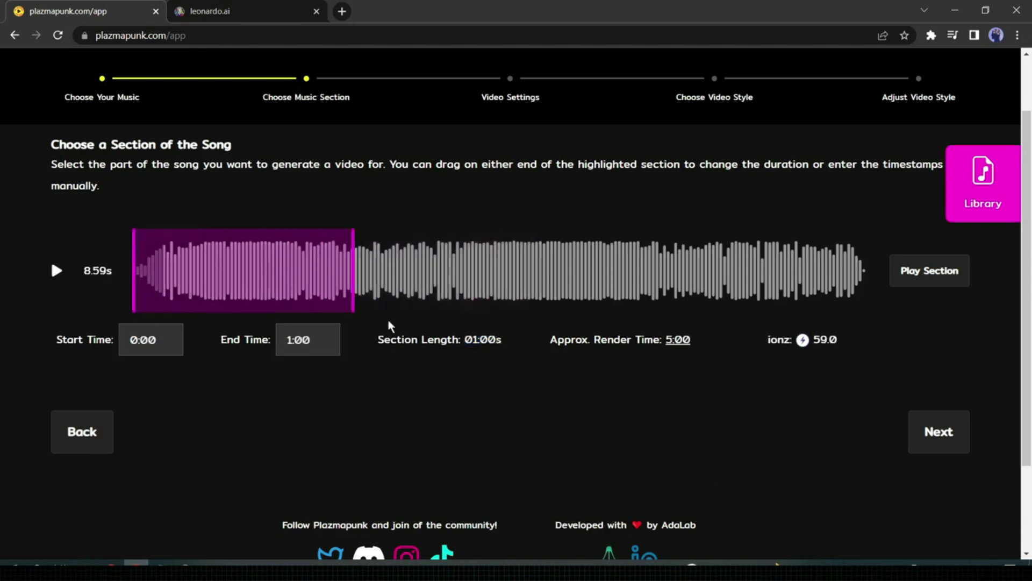
click(942, 448)
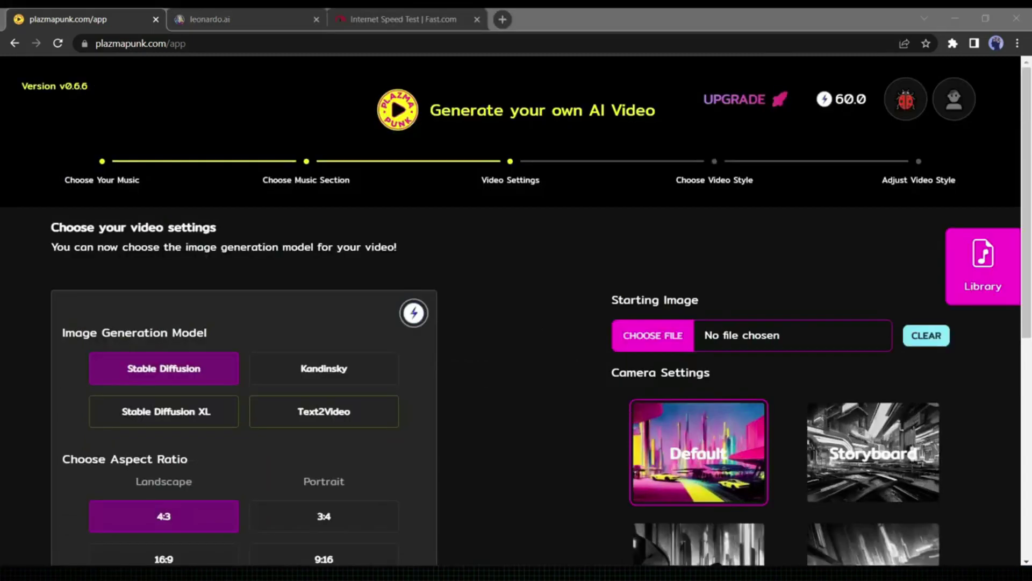
Keep Stable Diffusion, set the aspect ratio to 16:9, and show Leonardo.ai's generated images.
scroll(511, 269, down, 2)
scroll(516, 312, down, 1)
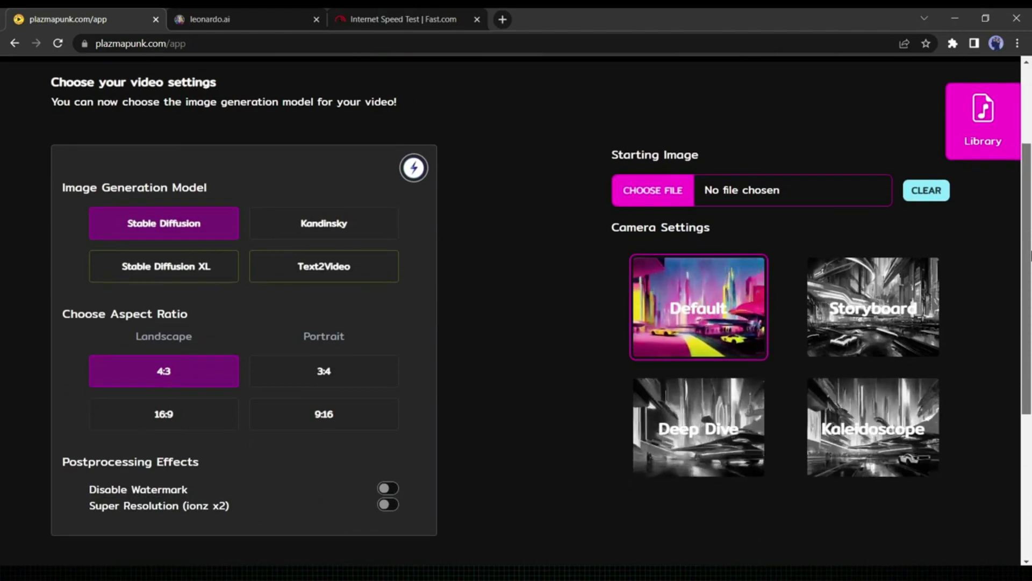
click(357, 232)
click(189, 221)
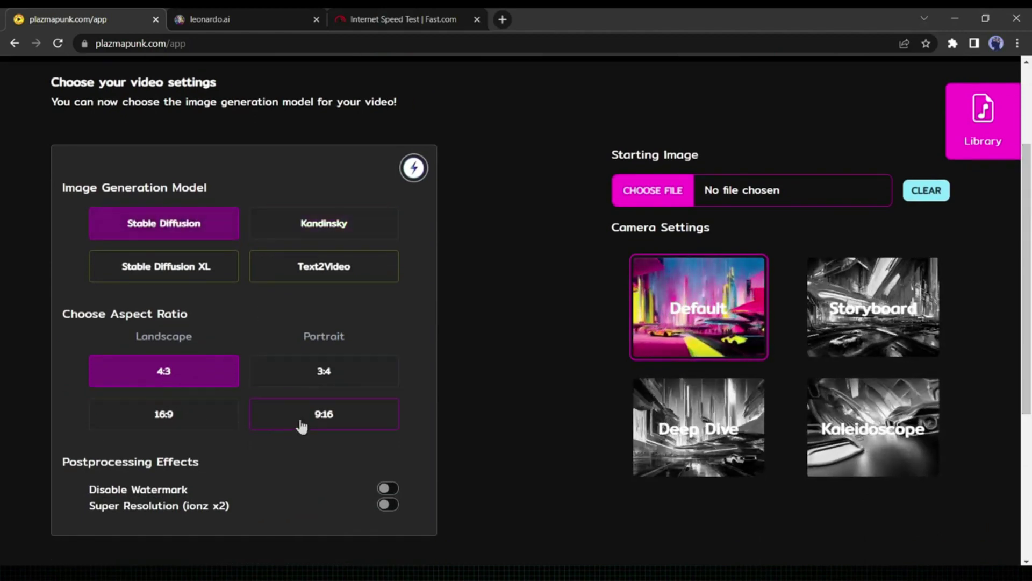
click(186, 422)
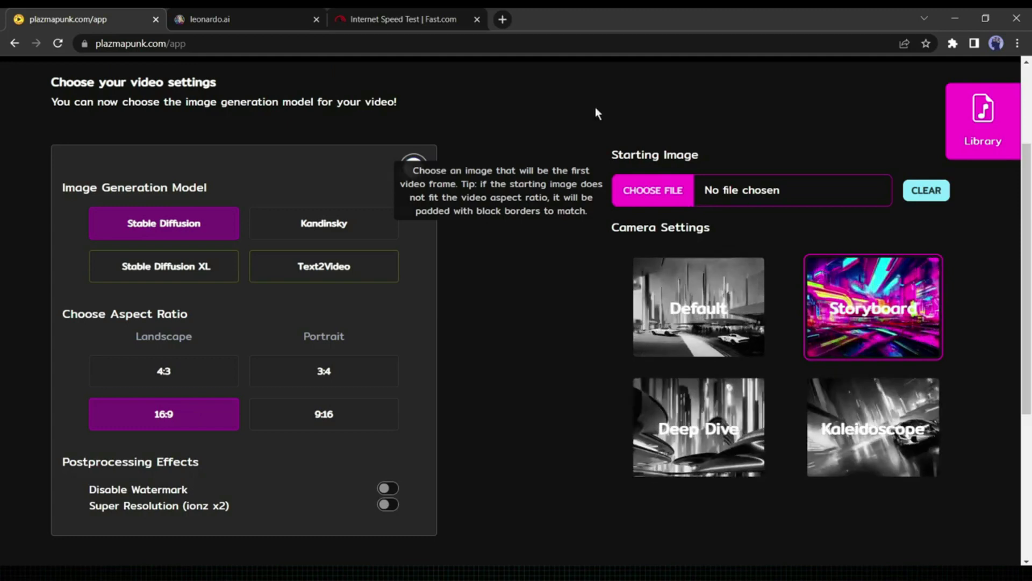
click(266, 18)
scroll(914, 190, down, 7)
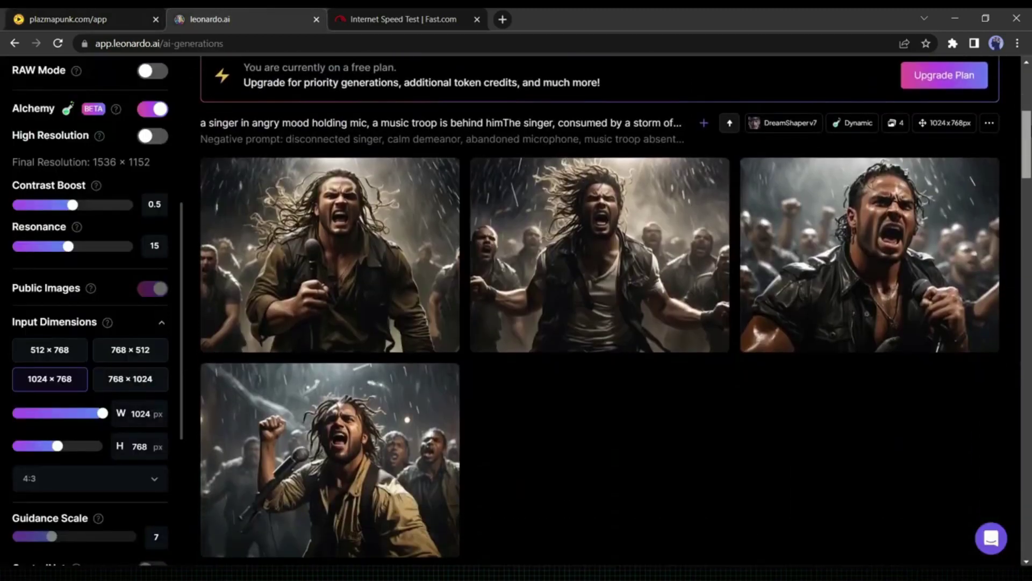
Unzoom the first Leonardo.ai singer image and load it as the video's starting image.
click(361, 186)
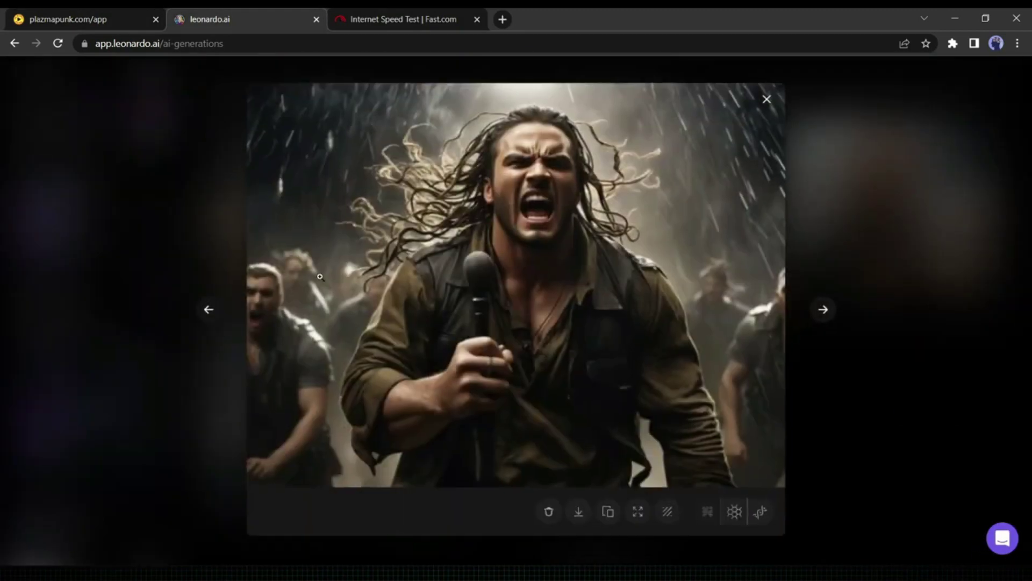
click(638, 511)
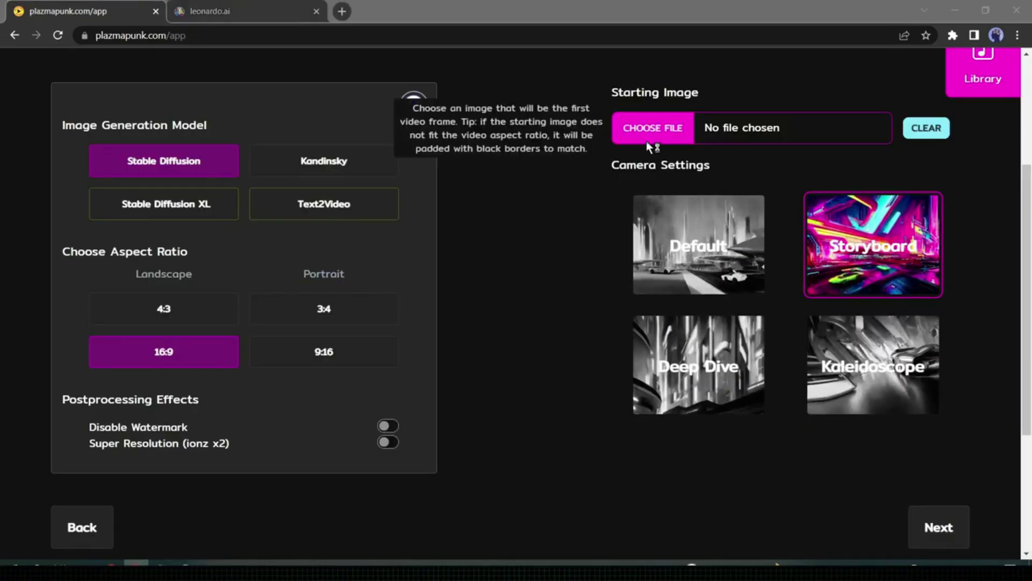
click(648, 135)
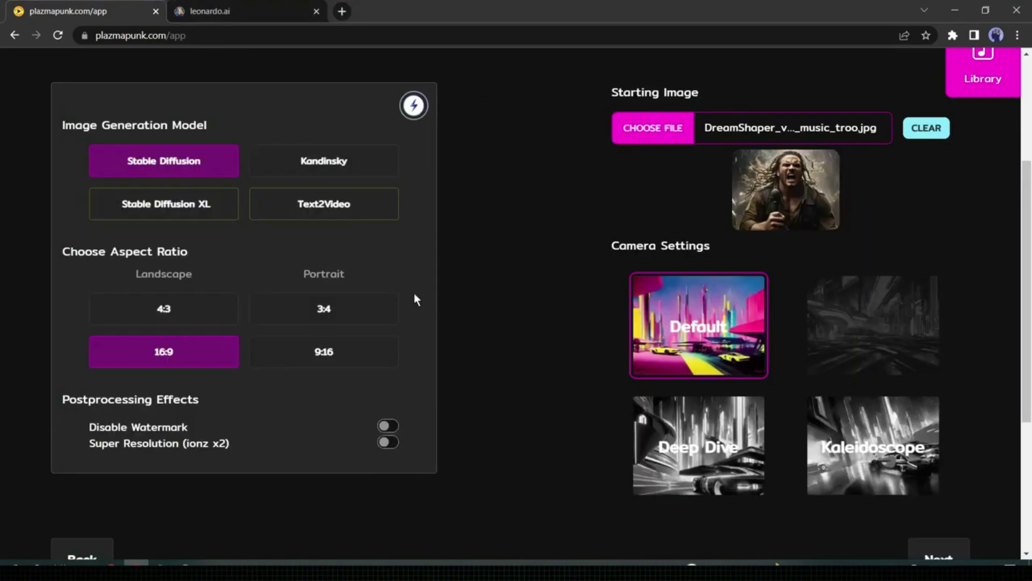
Pick the masterpiece/painting futuristic city-street style from the style gallery and continue.
scroll(753, 349, down, 3)
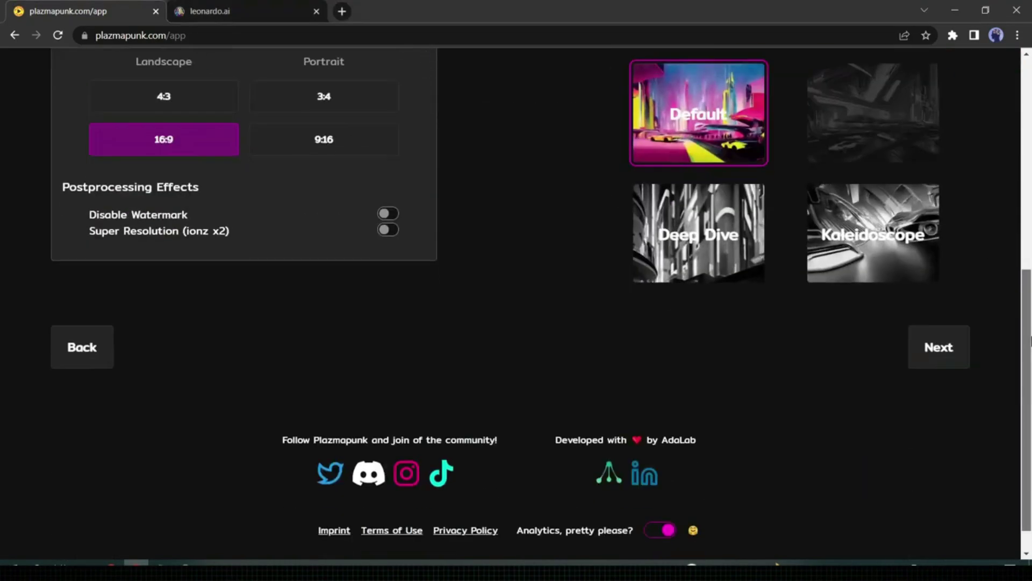
click(937, 360)
drag(1026, 275, 1027, 200)
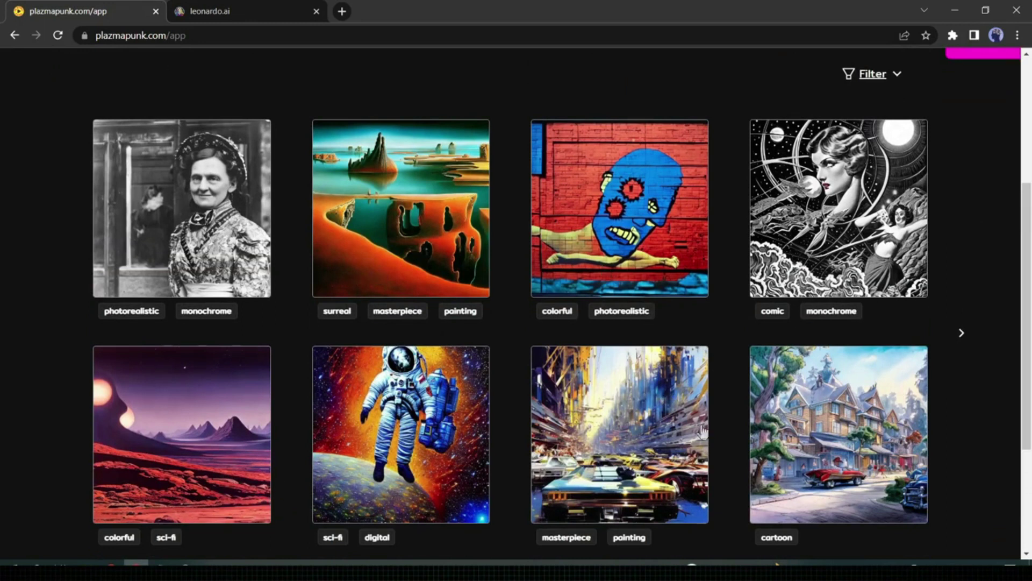
click(961, 335)
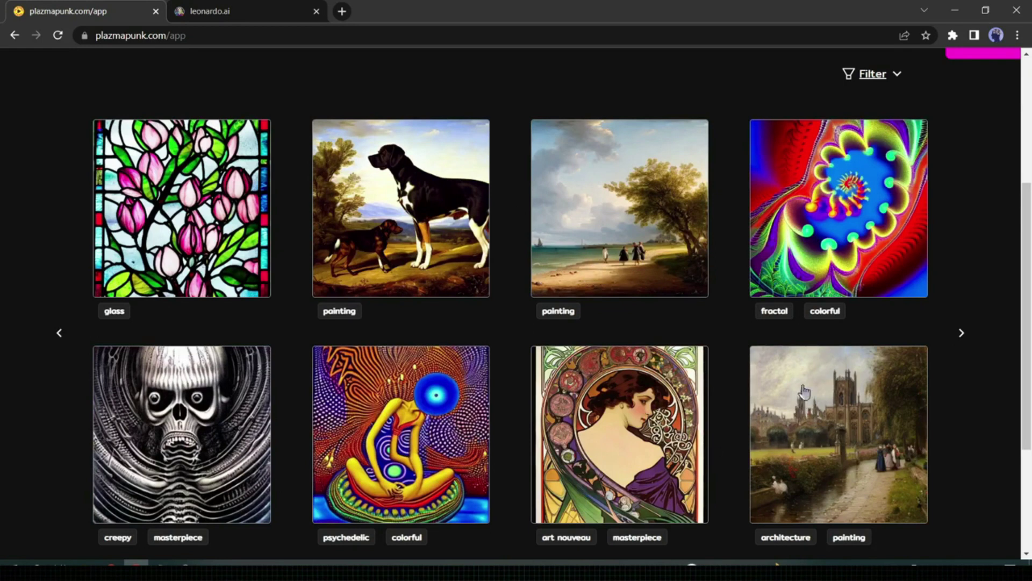
click(963, 335)
click(962, 335)
click(59, 333)
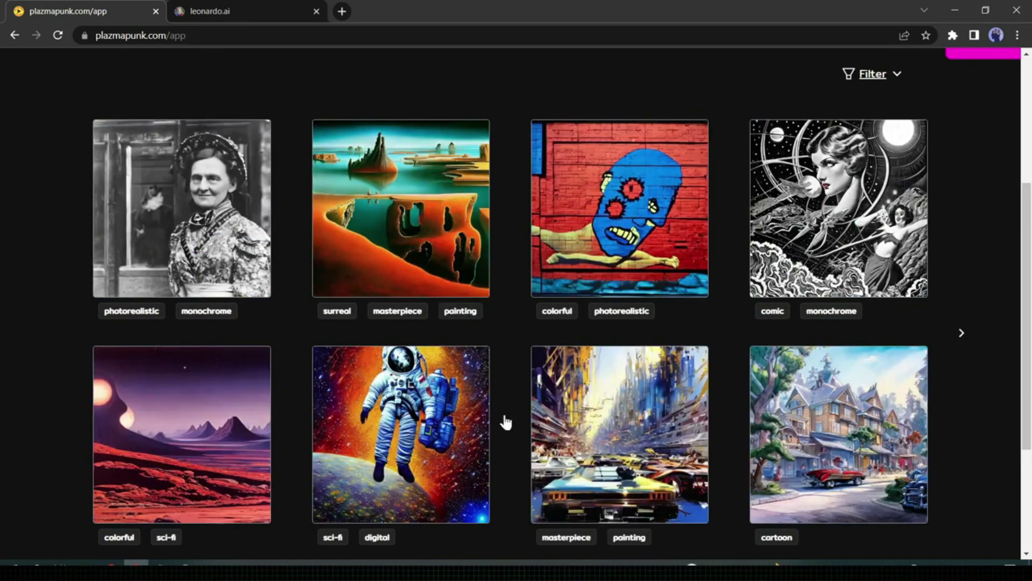
click(655, 451)
scroll(699, 419, down, 5)
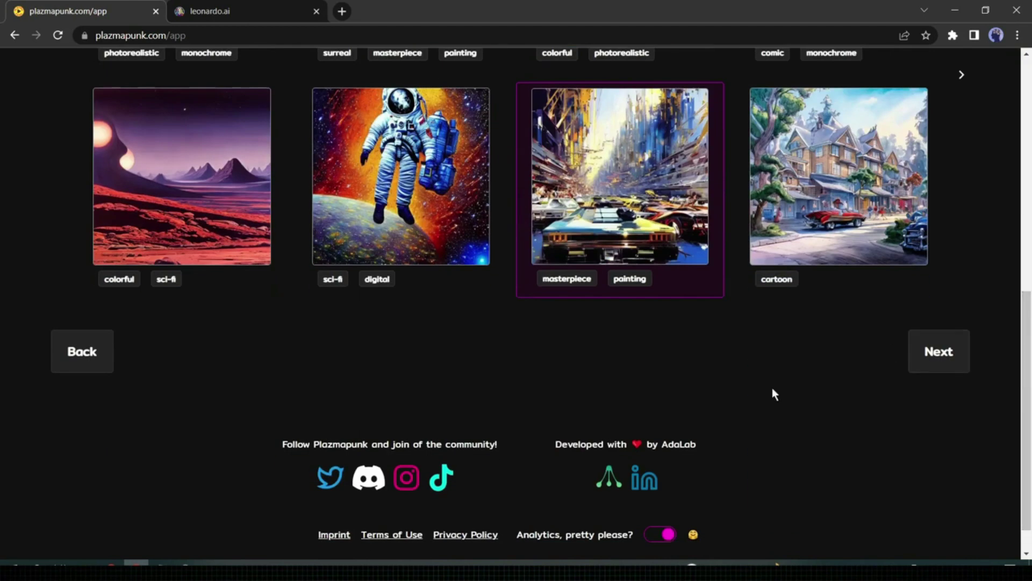
click(939, 352)
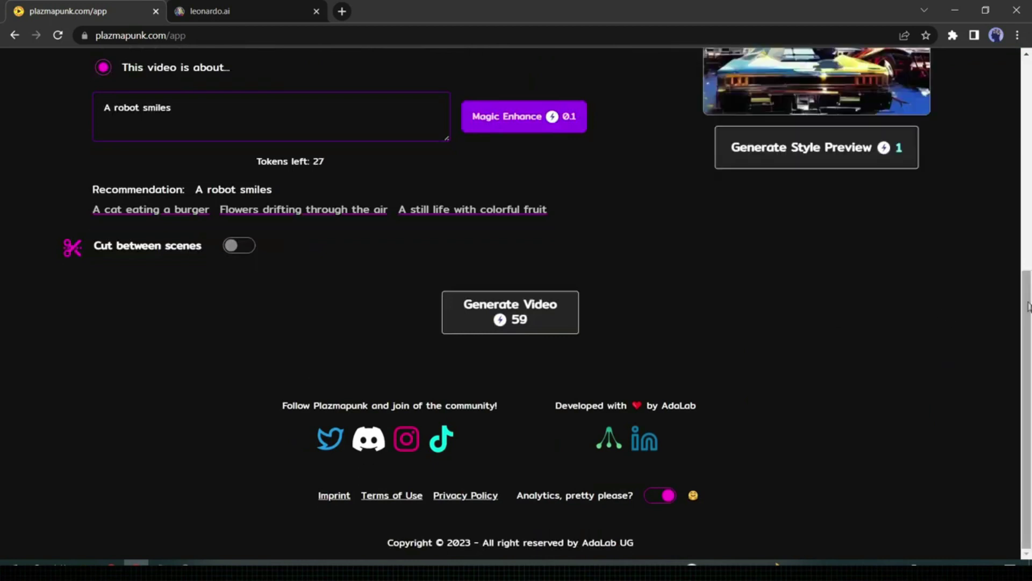
Enhance the video style description with Magic Enhance.
scroll(1013, 182, up, 4)
scroll(1013, 182, up, 2)
scroll(1015, 149, up, 1)
scroll(1015, 150, down, 1)
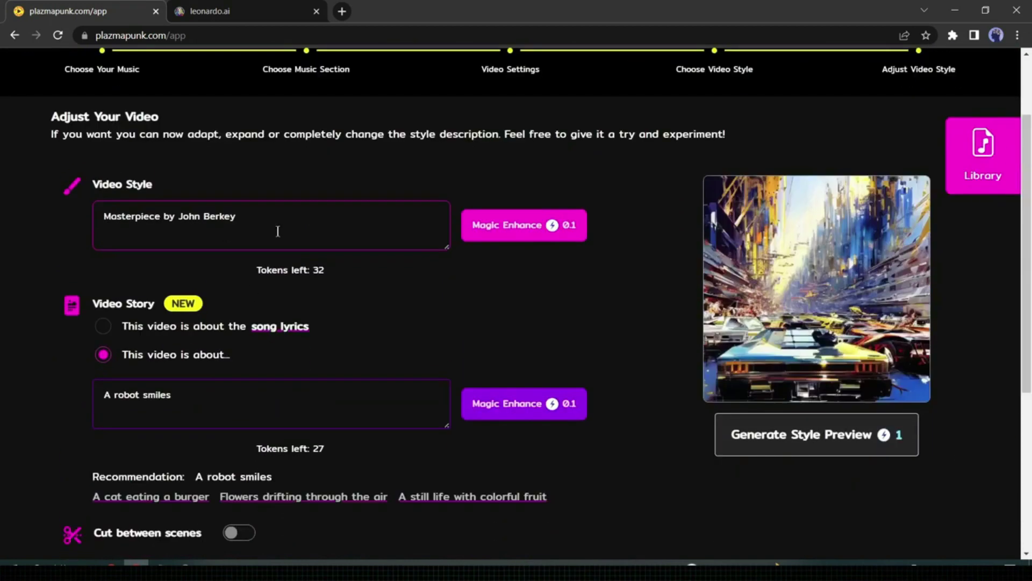
click(551, 234)
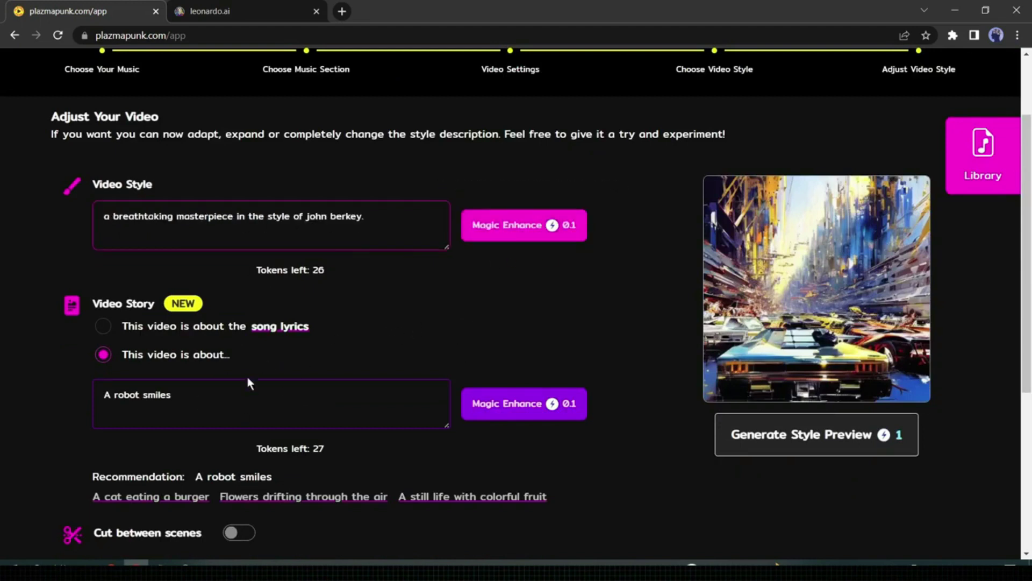
Base the story on the song lyrics, enable cuts between scenes, and generate the video.
click(110, 327)
click(105, 355)
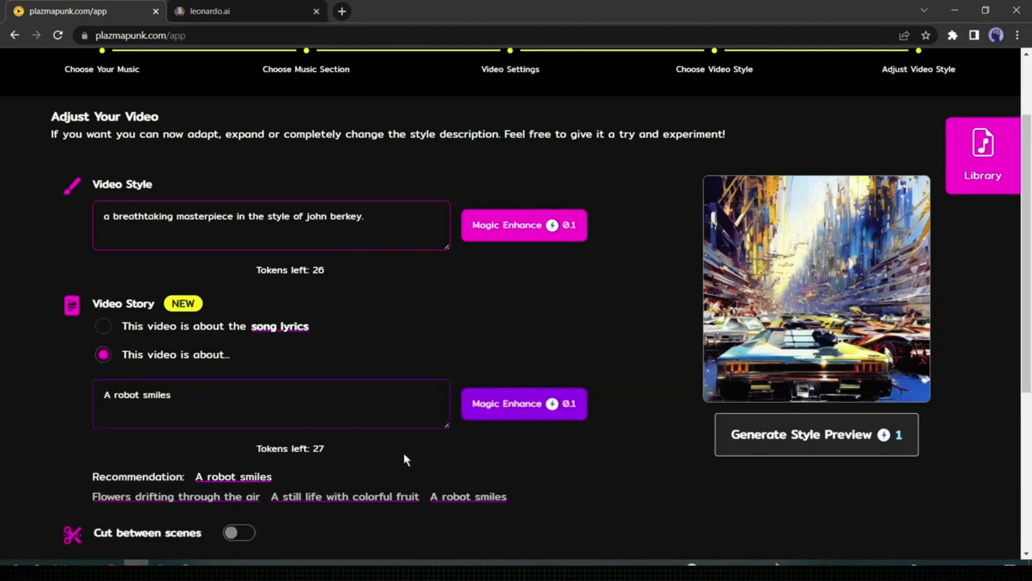
click(131, 334)
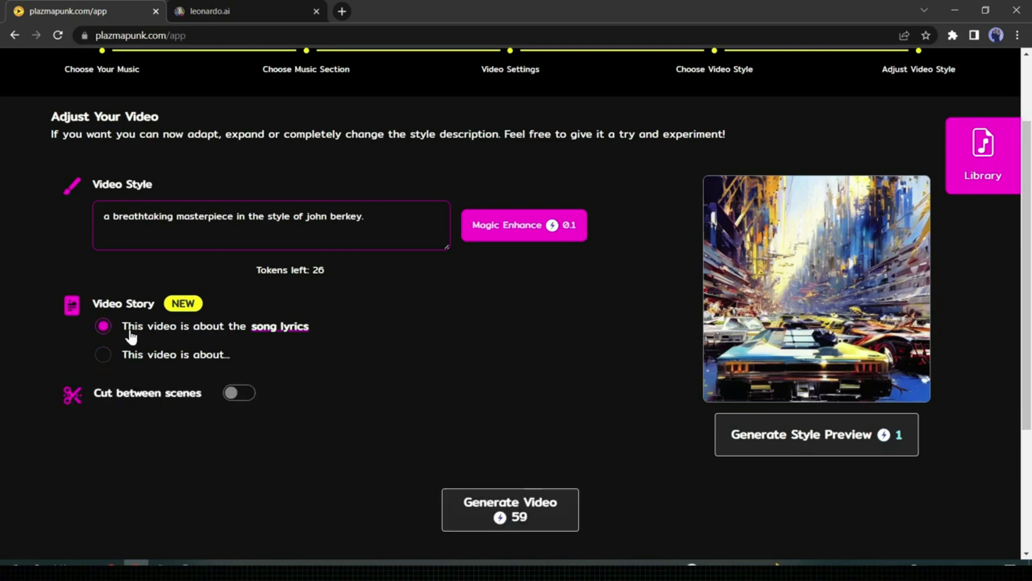
click(247, 393)
scroll(535, 317, down, 3)
click(536, 322)
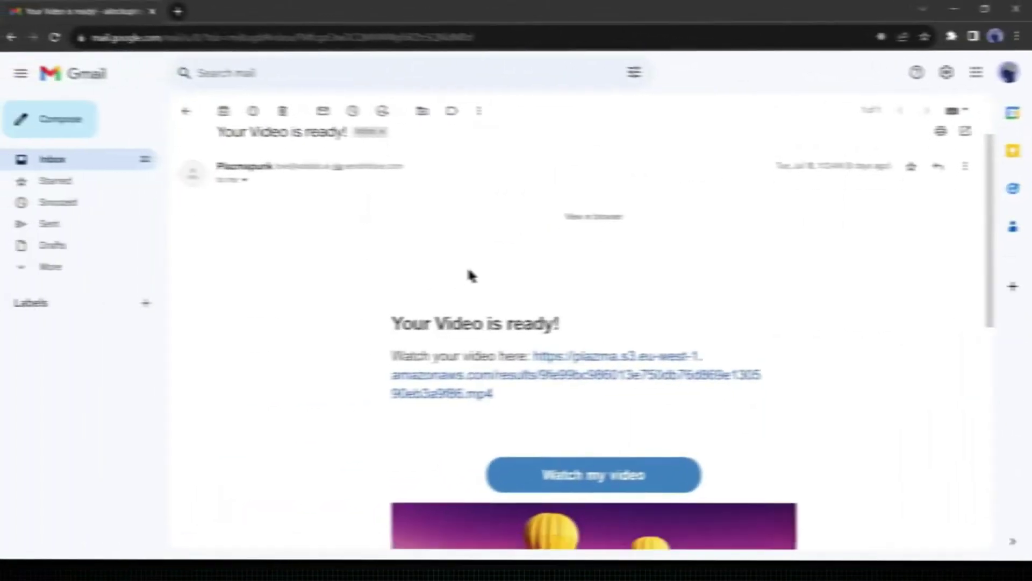
Scroll the 'Your Video is ready!' email down to the Watch my video button.
scroll(472, 274, down, 3)
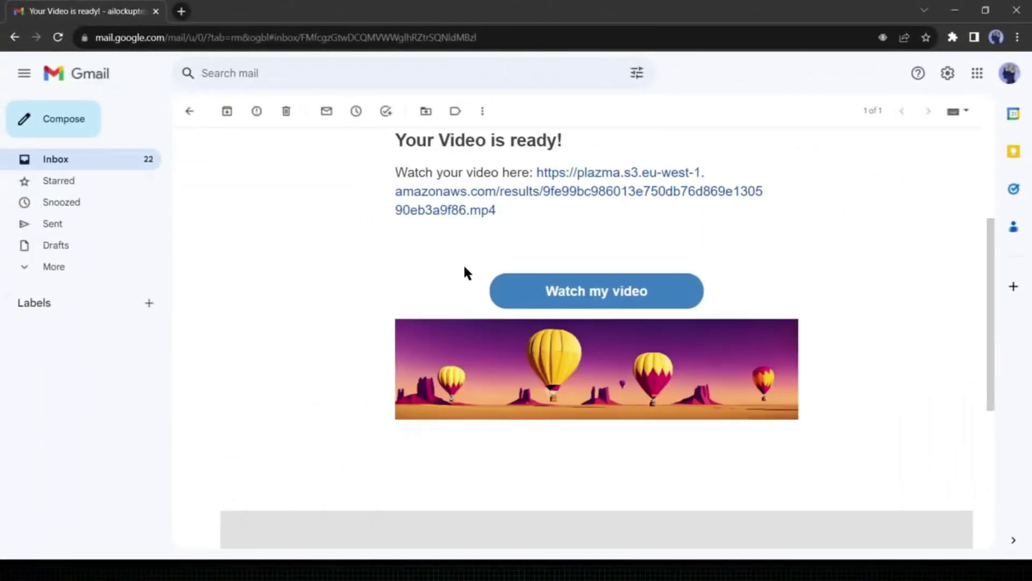